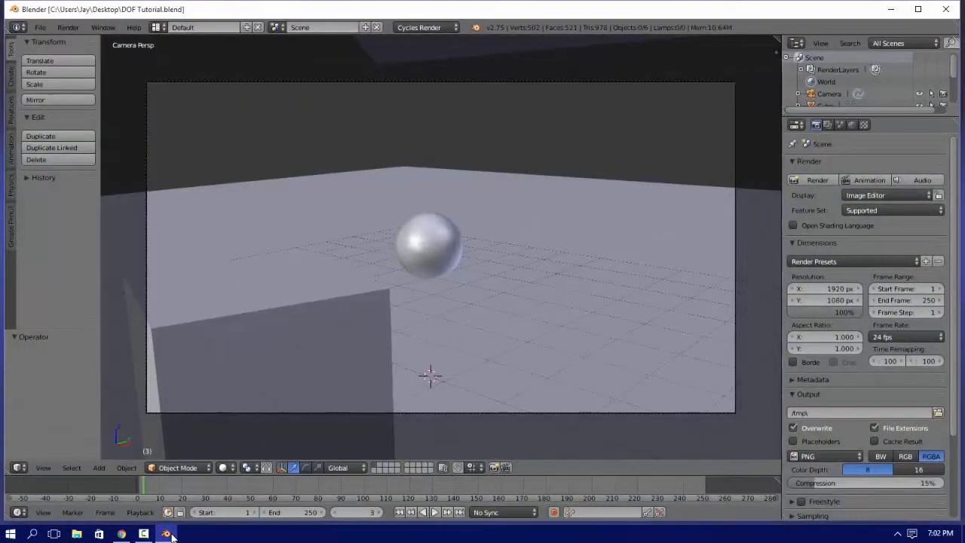
# - Leave camera view, preview the scene with Cycles rendering, then return to solid shading
pyautogui.press('KP_0')
pyautogui.press('KP_0')
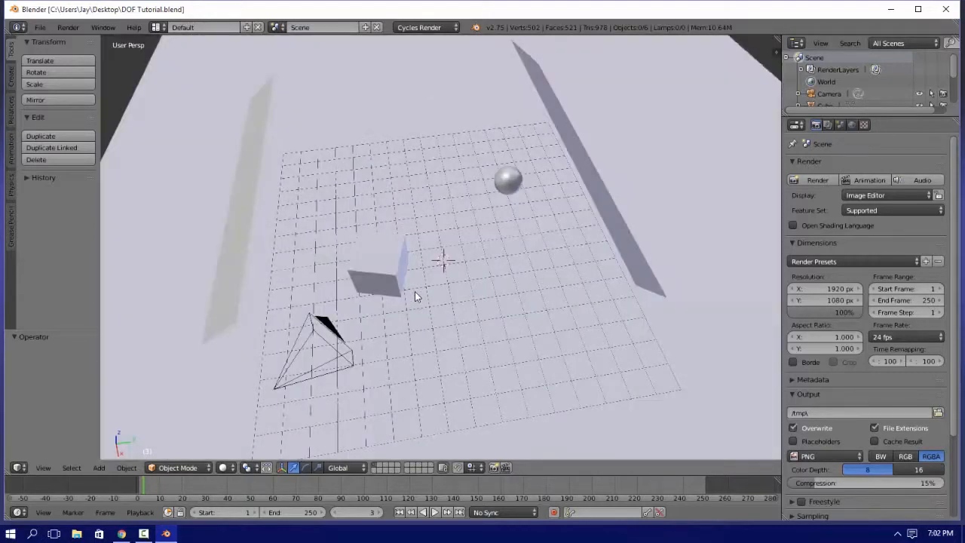
pyautogui.press('F12')
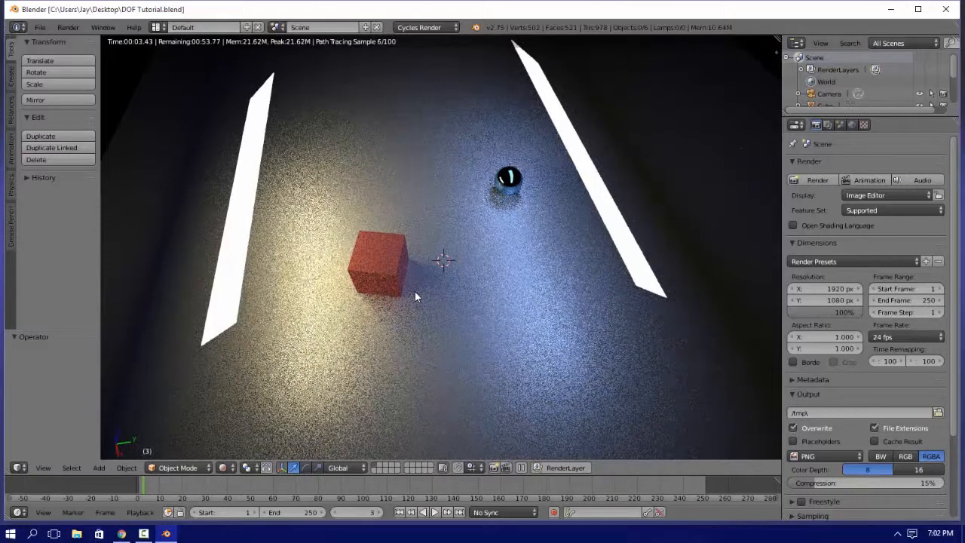
pyautogui.hotkey('shift', 'z')
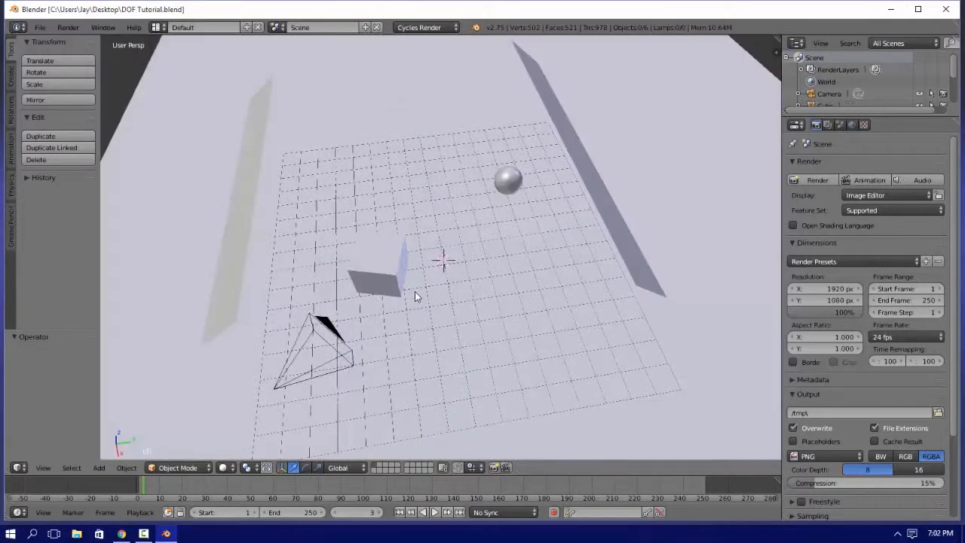